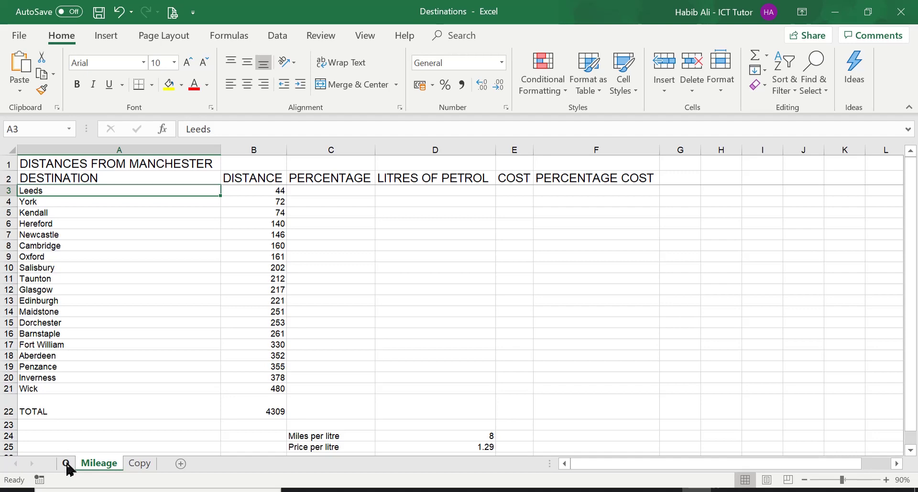
Step: Read the question on the Q sheet, then go back to the Mileage sheet
click(66, 464)
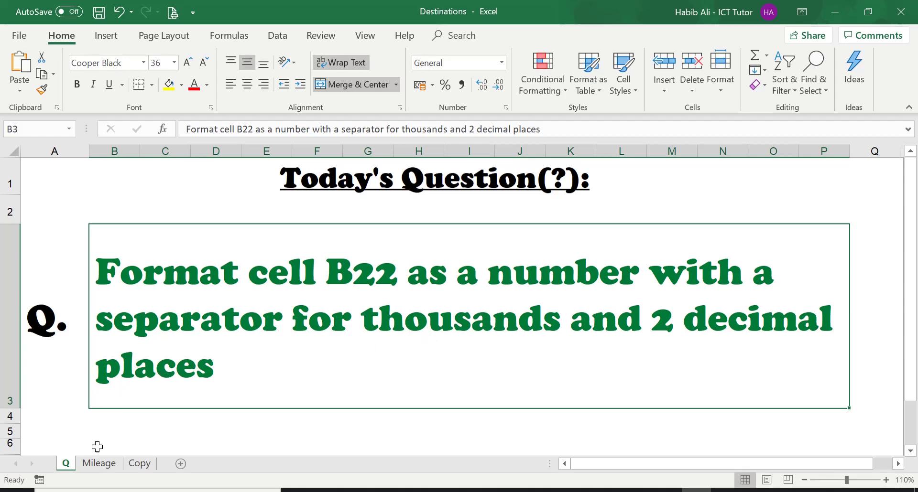
click(100, 463)
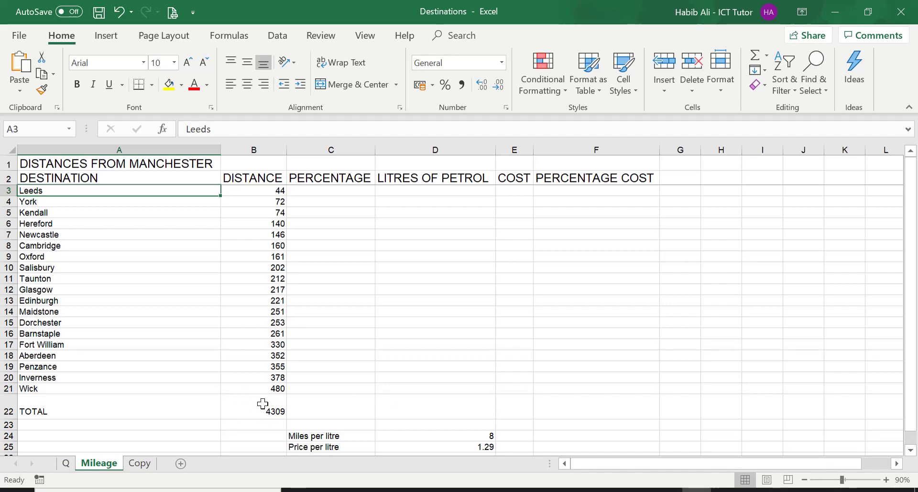
Step: Enter the example value 4,309 into cell D22
double_click(426, 405)
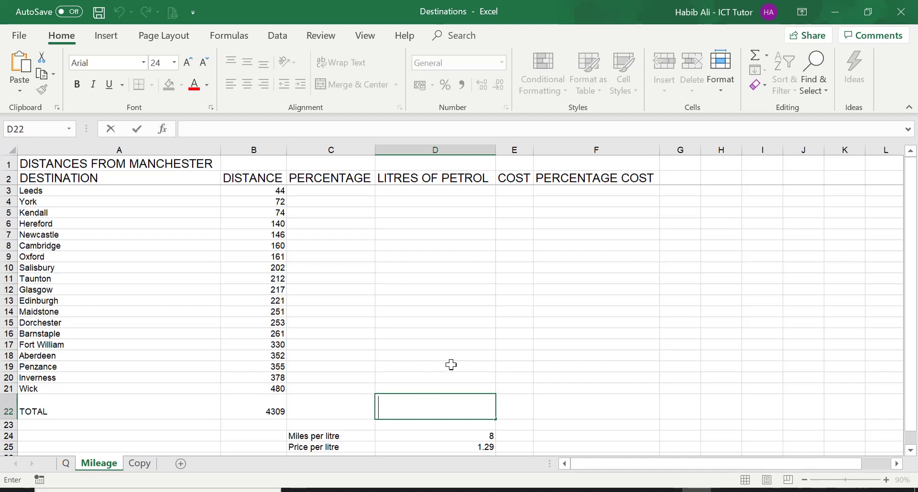
text(4)
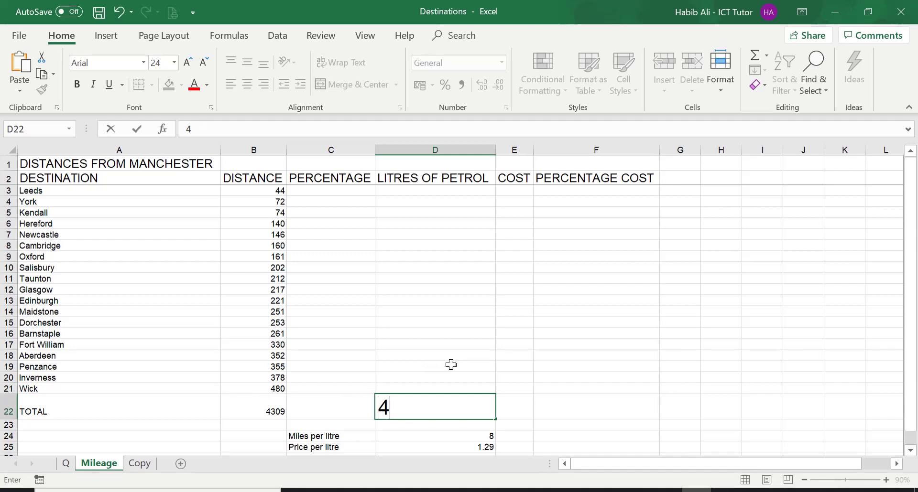
text(,3)
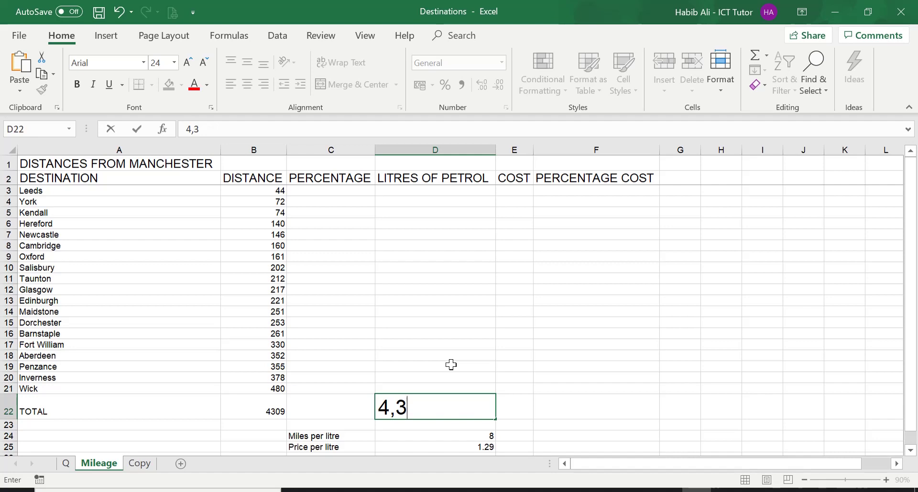
text(09)
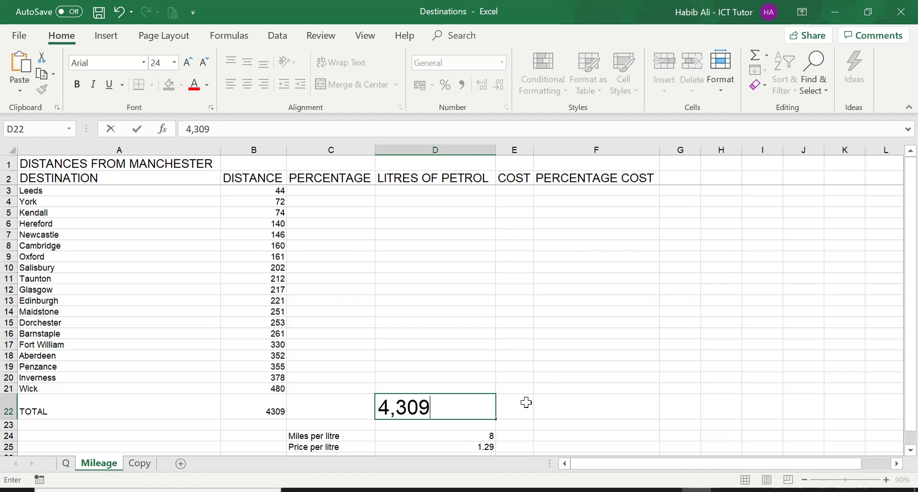
key(Return)
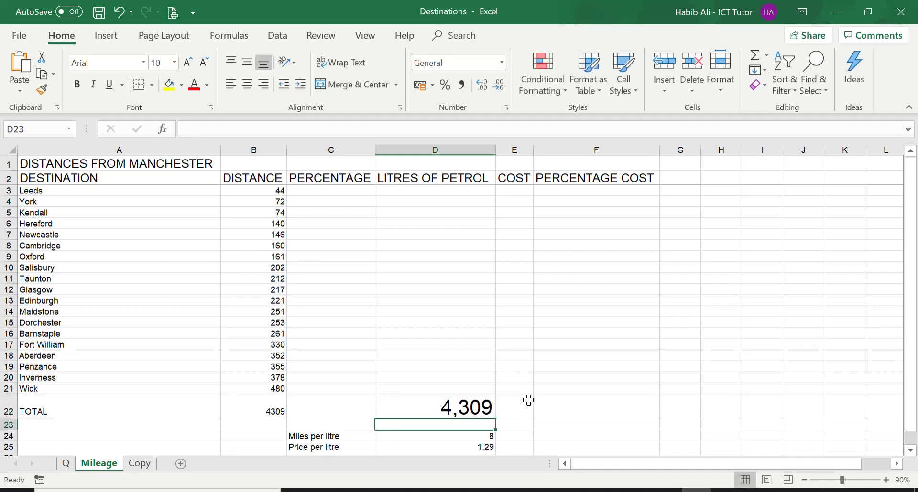
Step: Clear the example value 4,309 from cell D22
double_click(427, 409)
key(Delete)
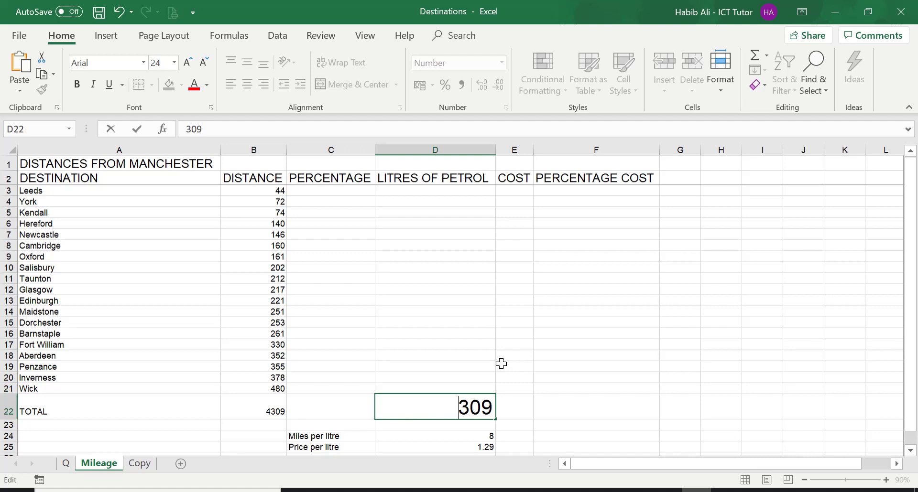
key(ctrl+Return)
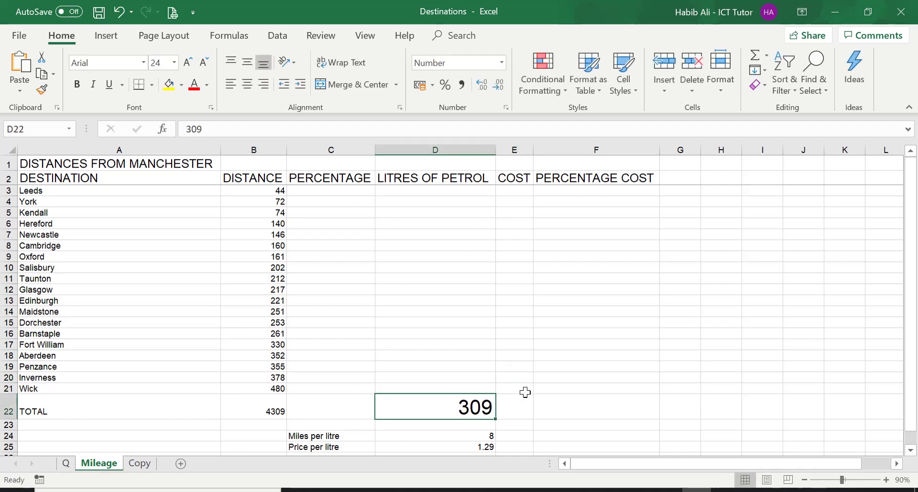
key(Delete)
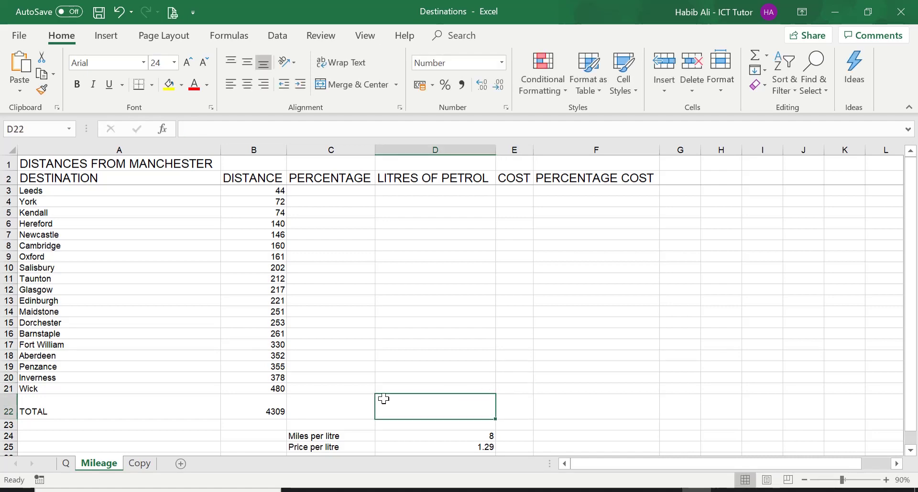
Step: Check the SUM formula in B22 without changing it, then reread the question on sheet Q
click(267, 403)
double_click(259, 409)
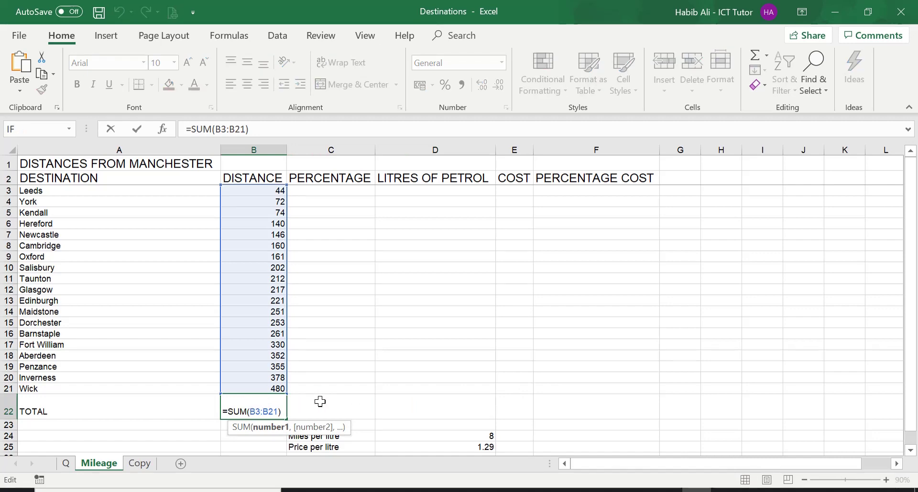
key(Return)
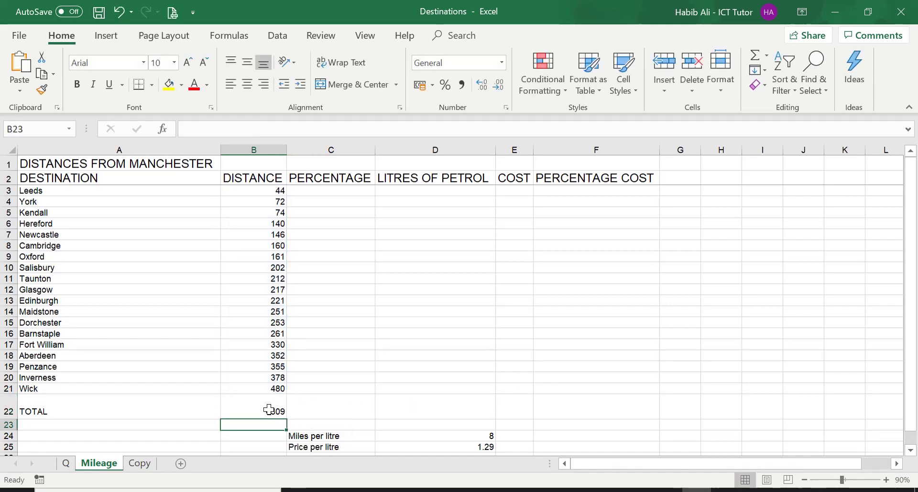
click(269, 410)
click(66, 463)
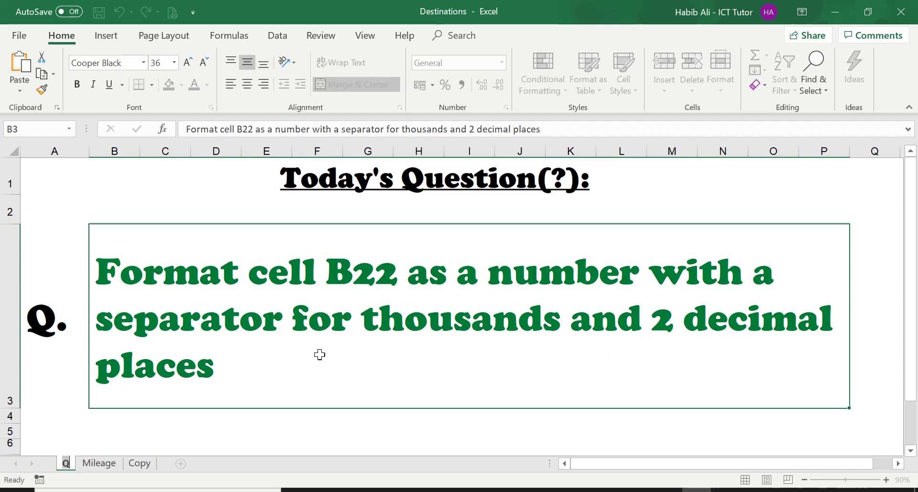
Step: Switch back to the Mileage sheet showing the 4309 total in B22
click(108, 465)
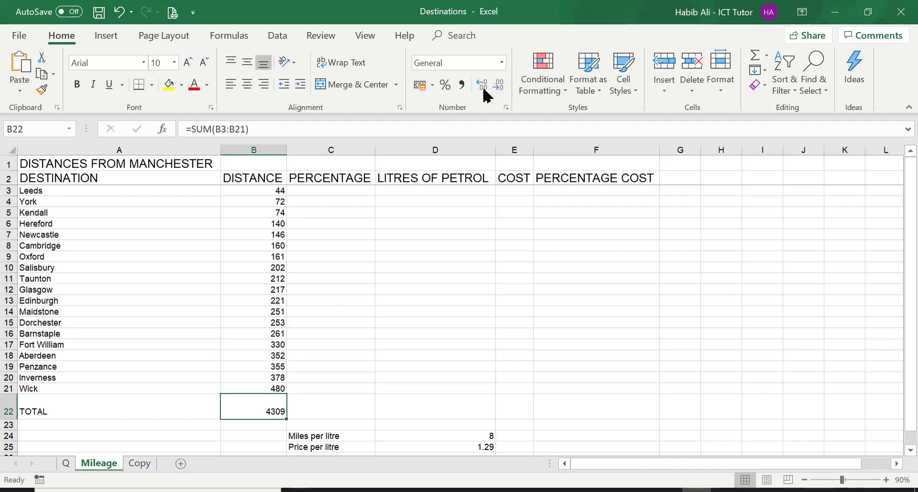
Step: Open Format Cells for B22 and choose the Number category
click(506, 108)
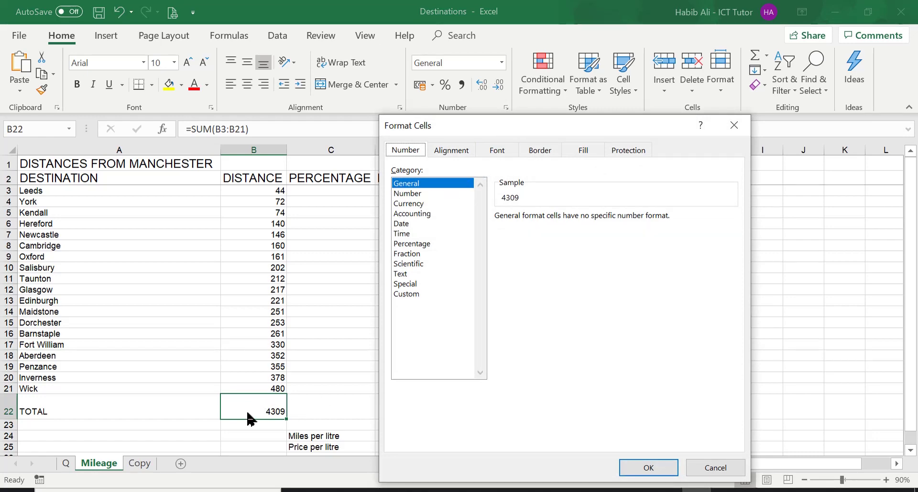
click(408, 195)
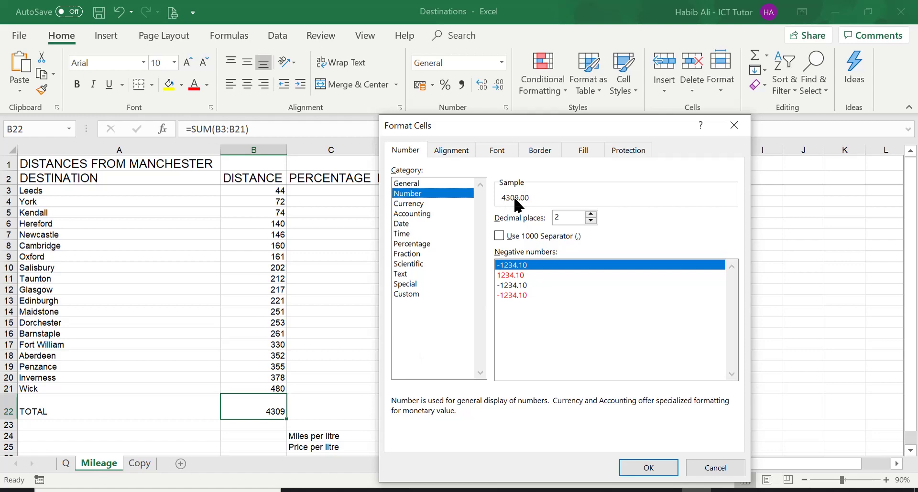
Step: Turn on the 1000 separator with 2 decimal places, previewing 4,309.00
click(500, 236)
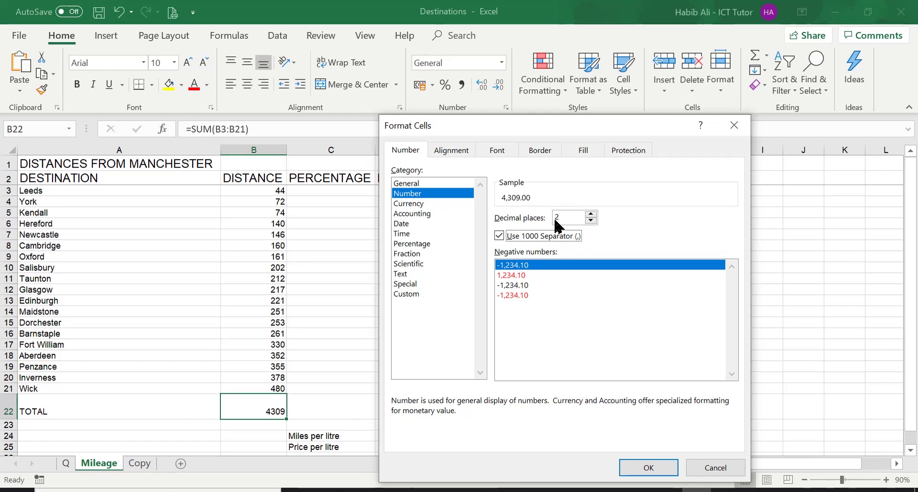
click(591, 221)
click(591, 221)
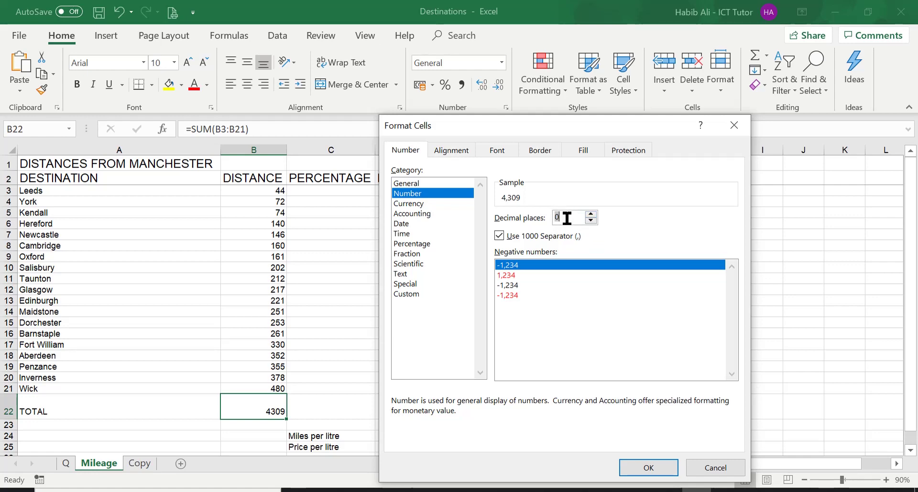
click(591, 214)
click(591, 214)
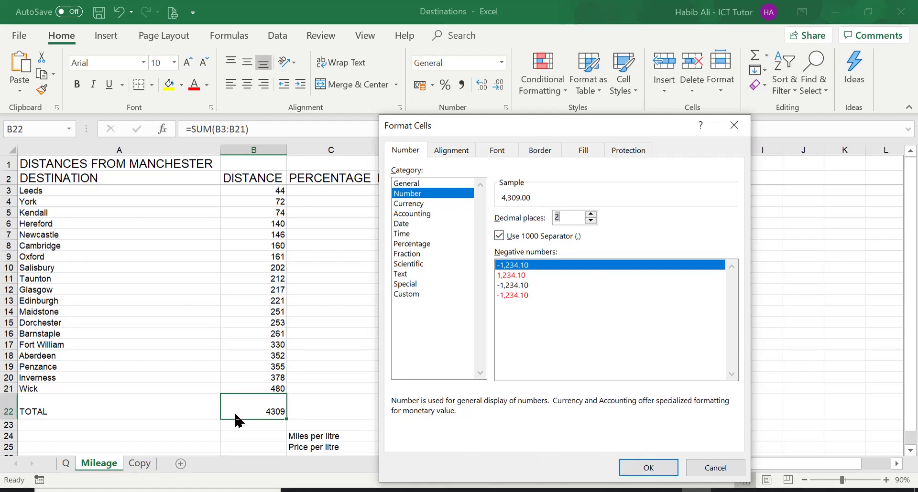
Step: Apply the Number format so B22 reads 4,309.00, zooming in to check it
click(656, 471)
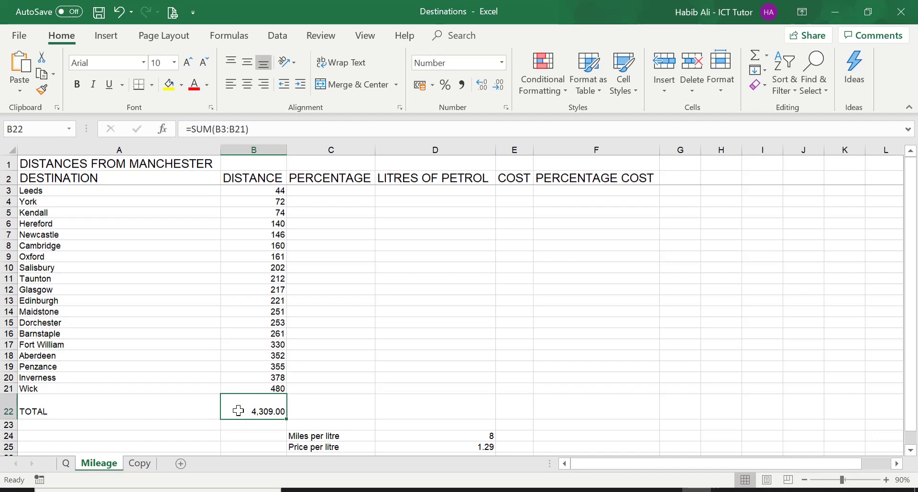
click(886, 479)
click(885, 479)
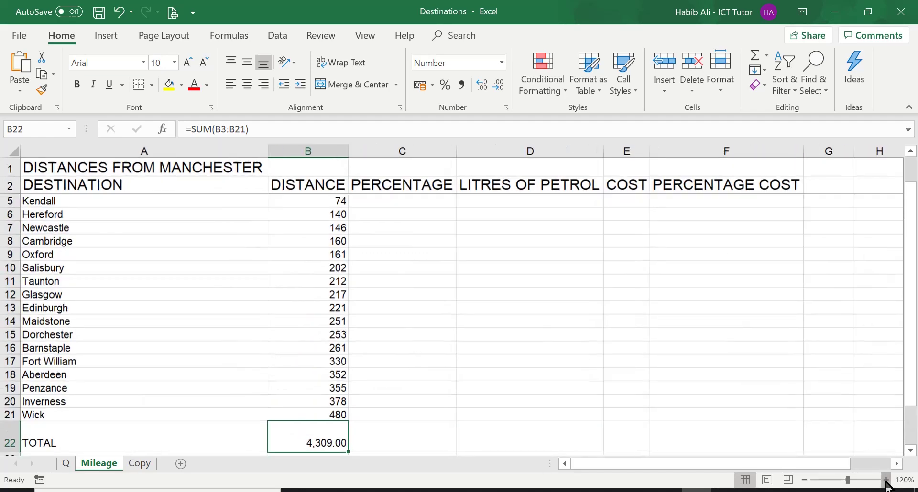
click(886, 480)
click(885, 480)
click(886, 479)
scroll(616, 274, down, 1)
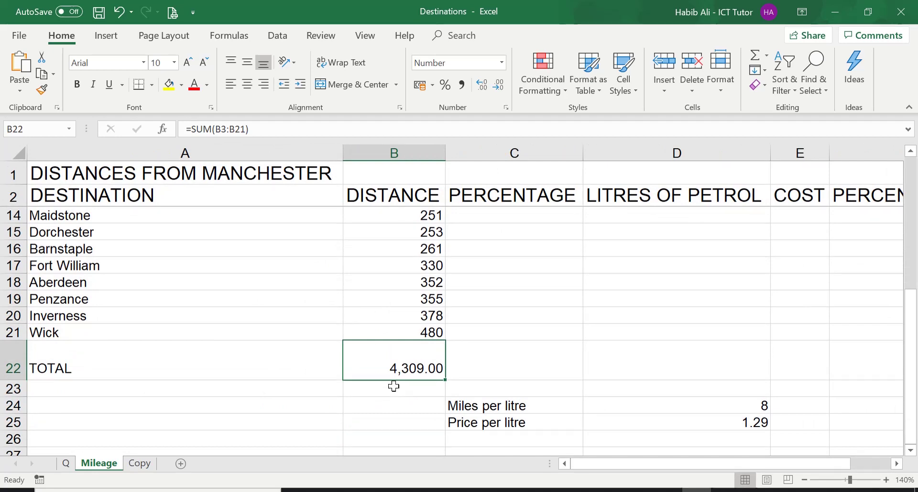